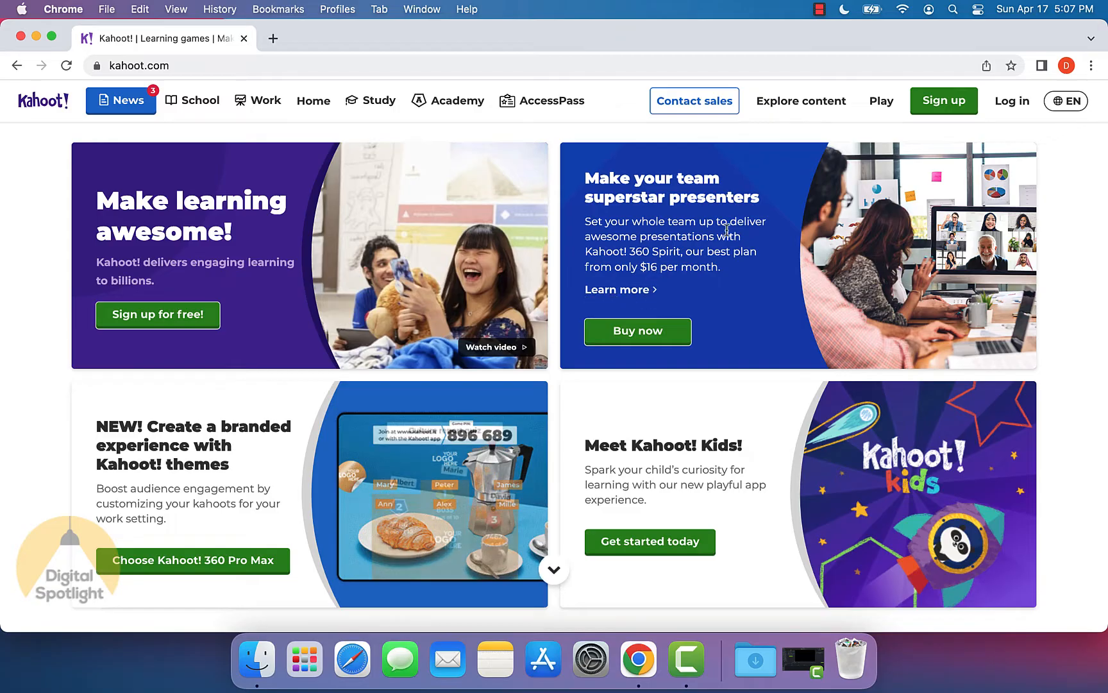
Step: Reload the Kahoot! home page and go to the log in page
left_click(1028, 104)
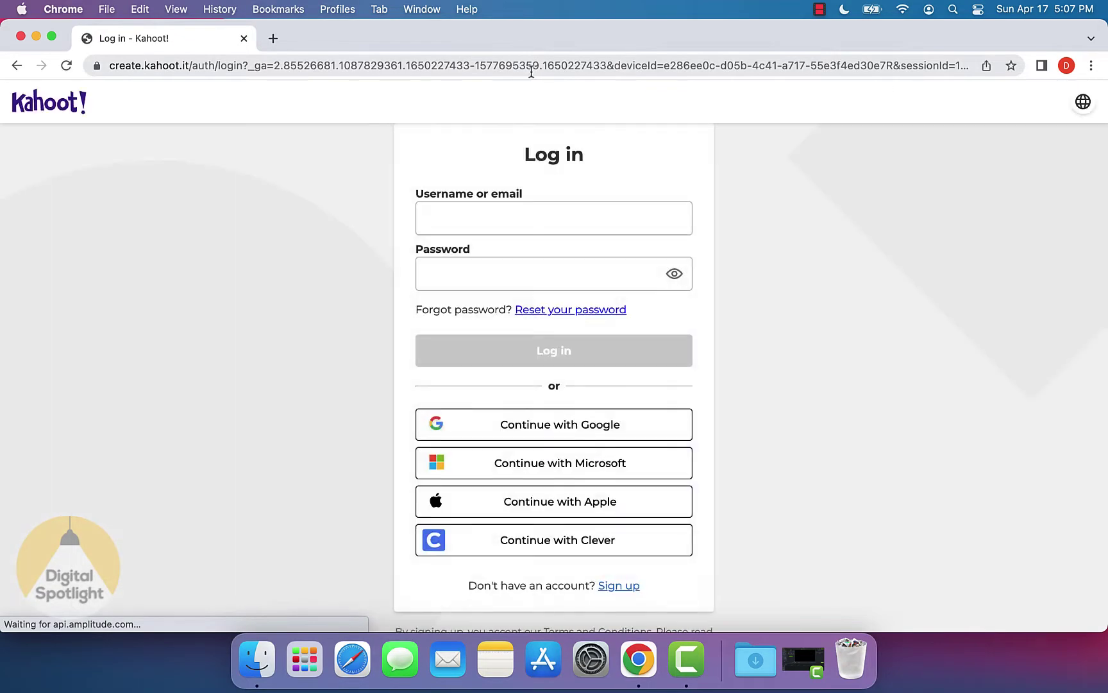
left_click(531, 68)
type("kahoot.com")
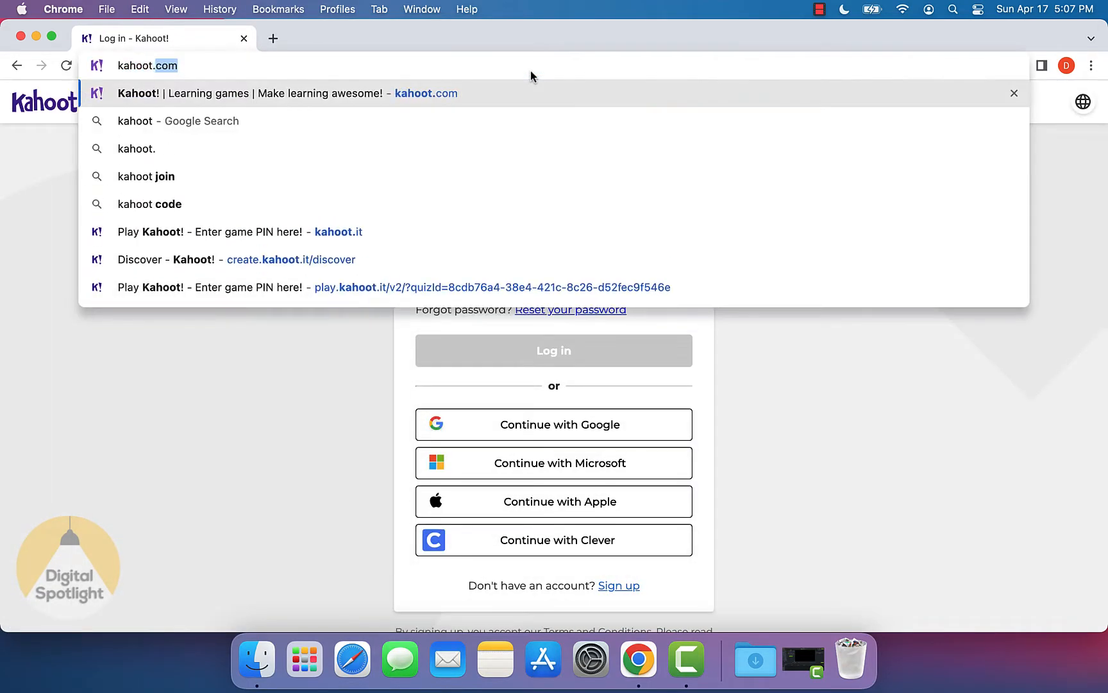
key("Return")
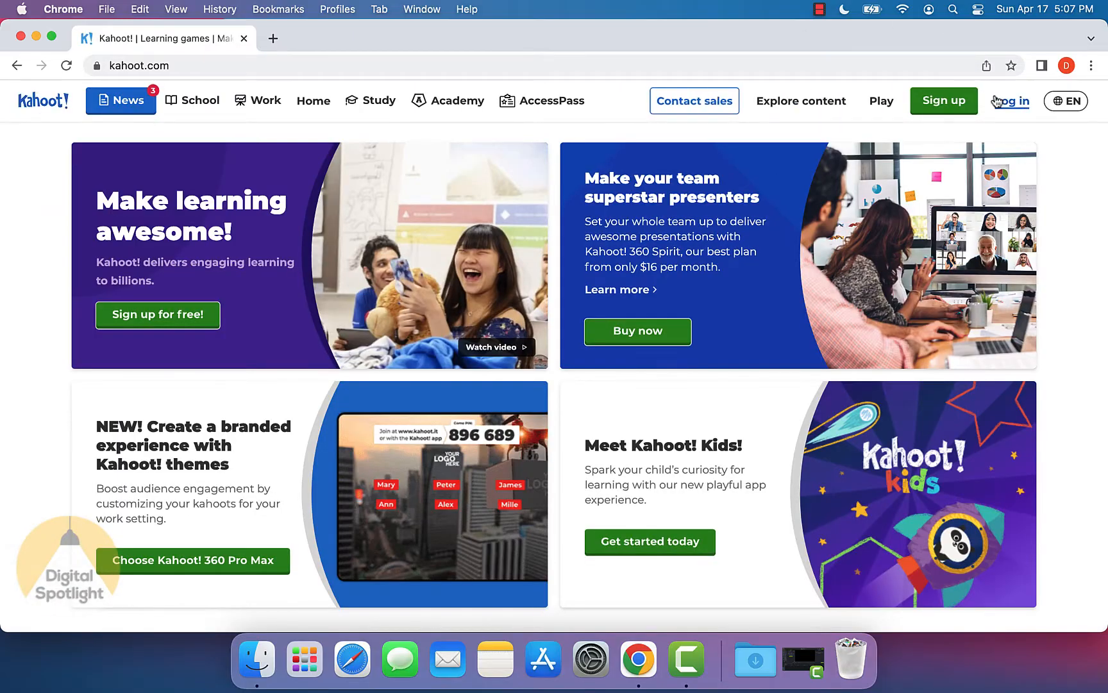
left_click(1011, 100)
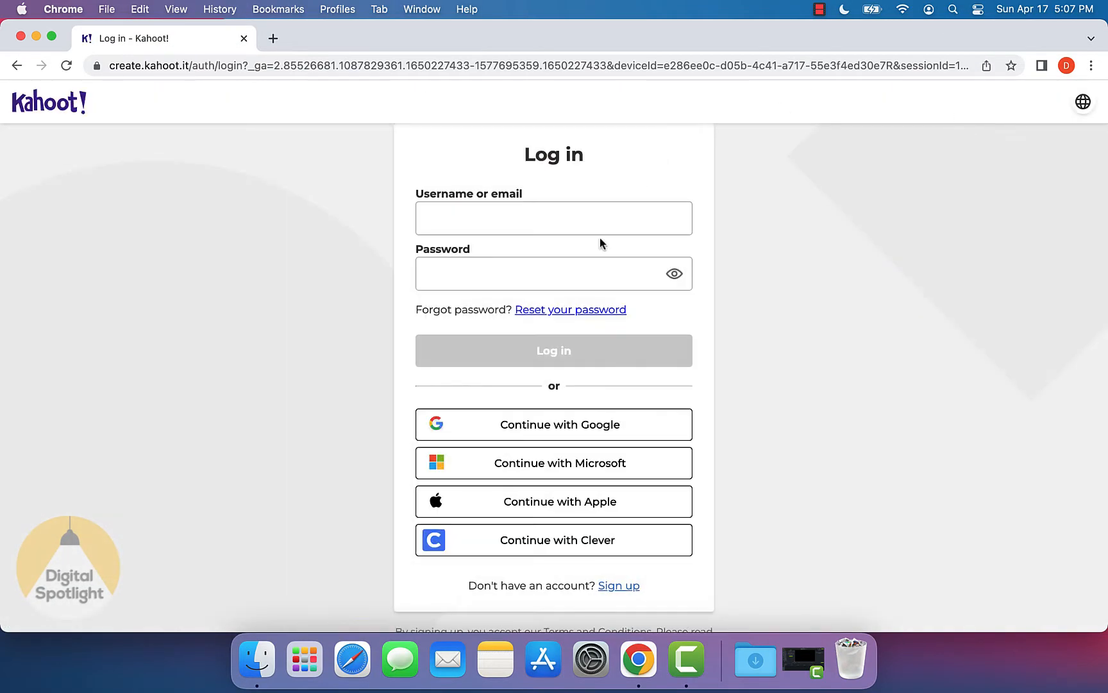
Step: Sign in by continuing with Google and choosing the Google account
left_click(557, 424)
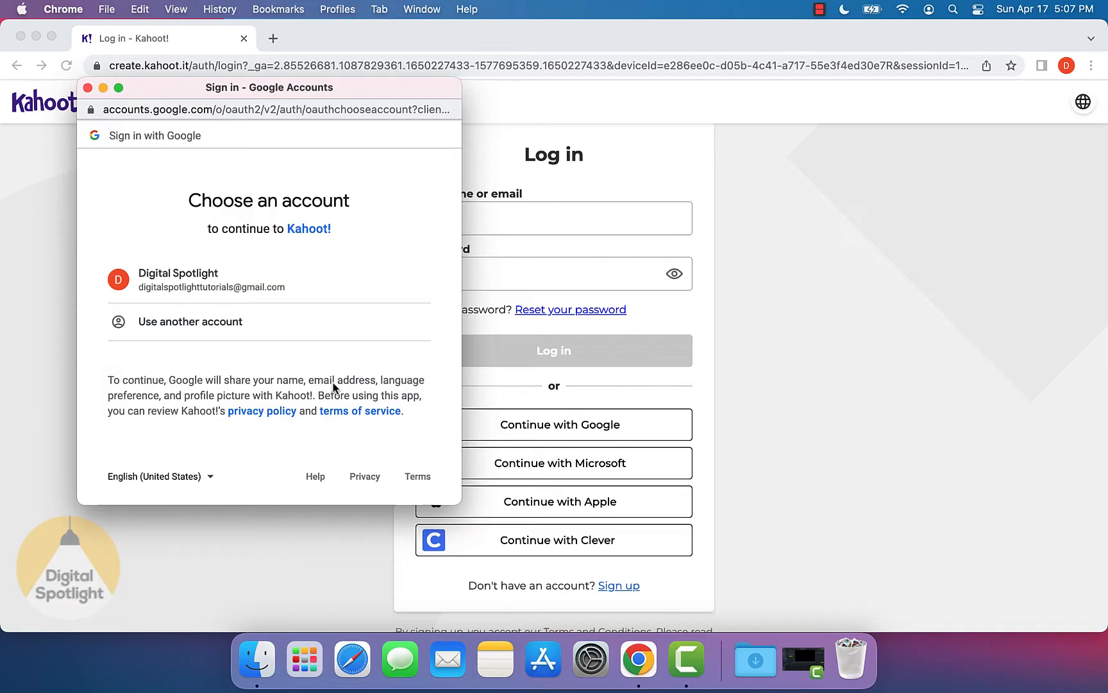
left_click(242, 277)
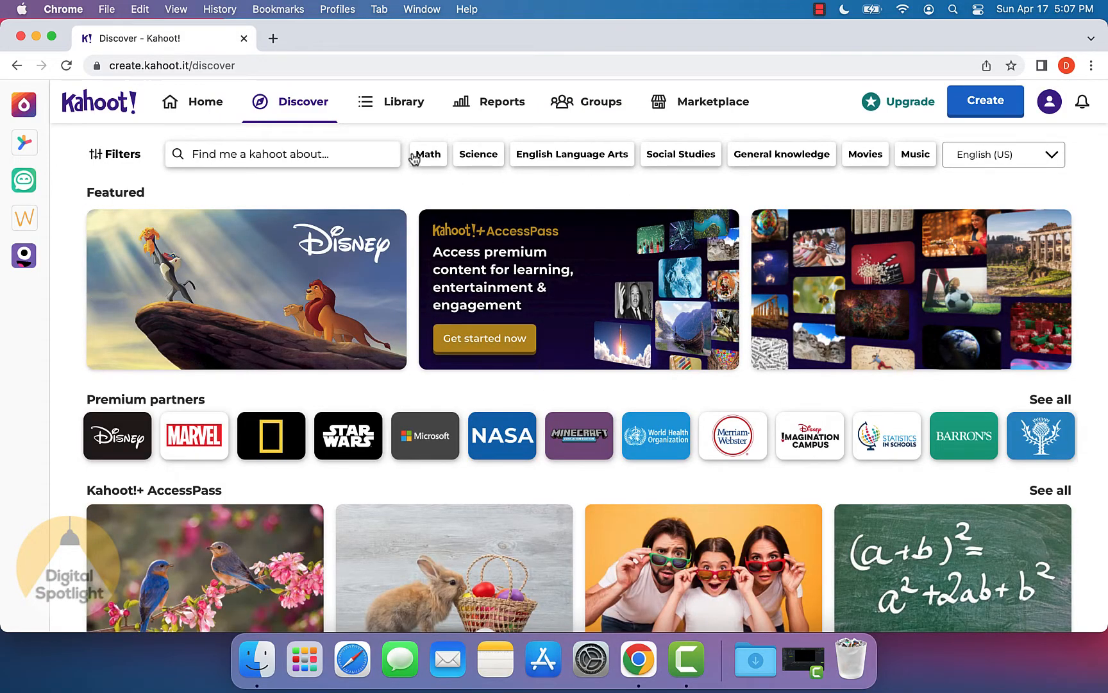
Step: Go to the Library listing Sample Quiz 1
left_click(388, 105)
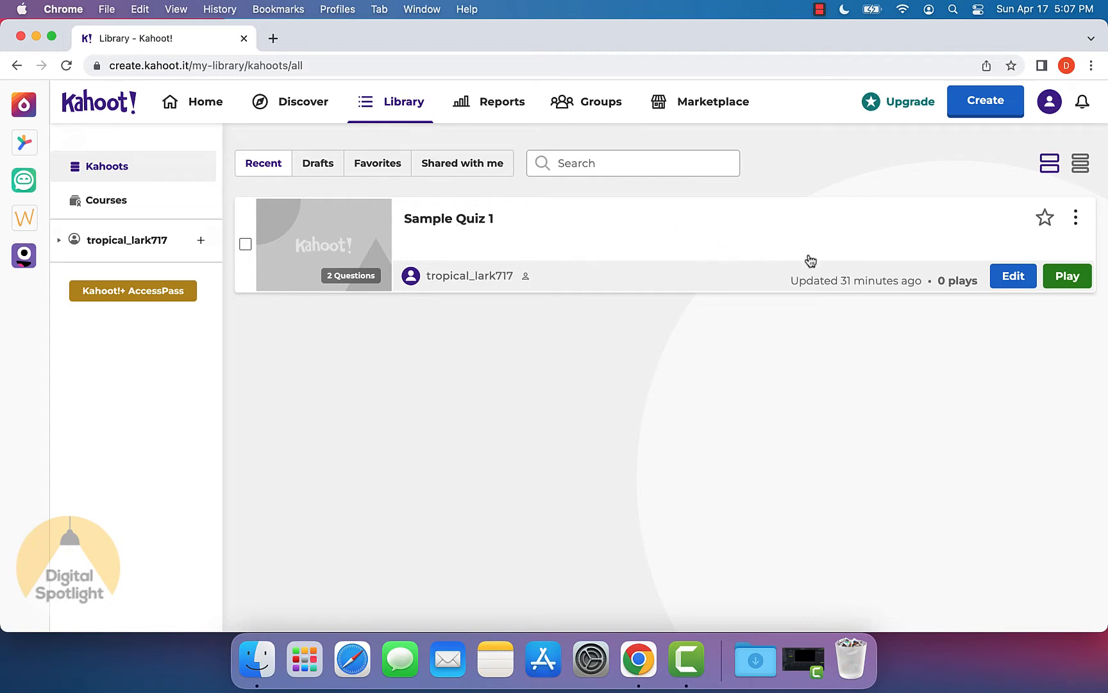
Step: Edit Sample Quiz 1 from its library card
left_click(1015, 279)
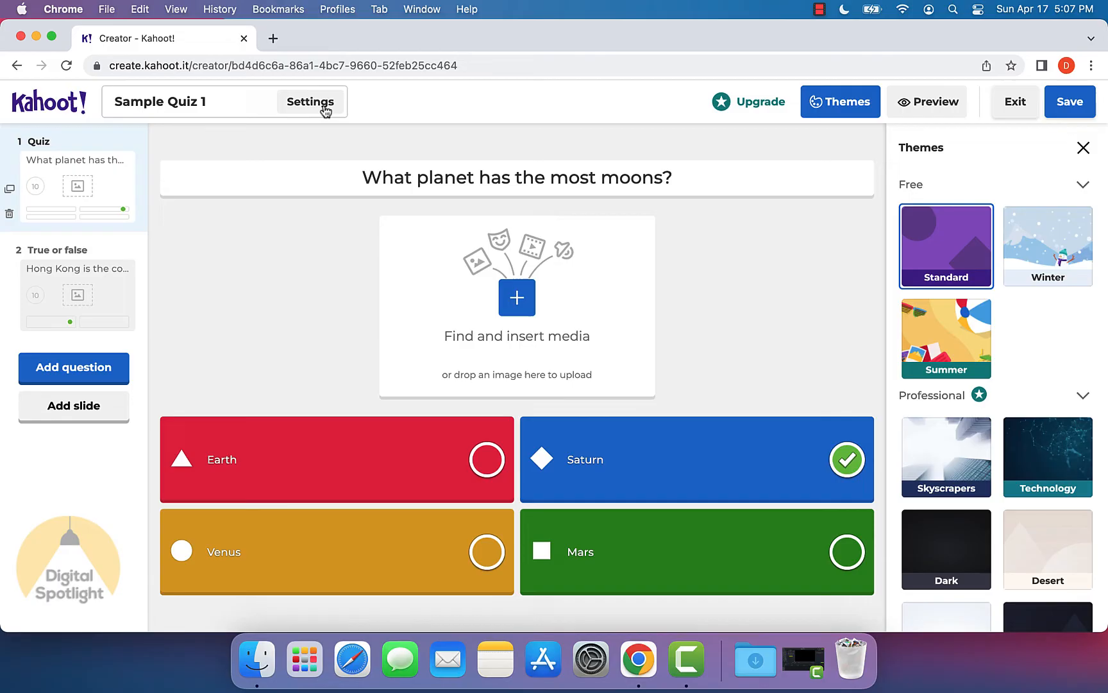
Step: In the summary settings, set Sample Quiz 1's visibility to Public
left_click(326, 110)
scroll(602, 455, "down", 2)
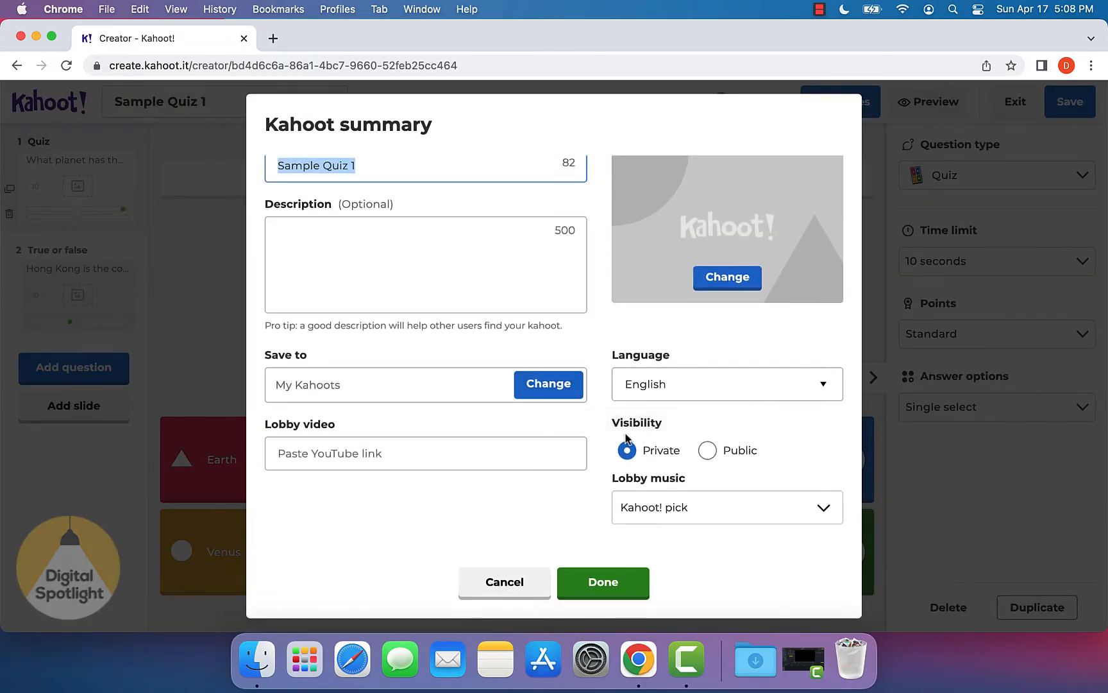
mouse_move(645, 450)
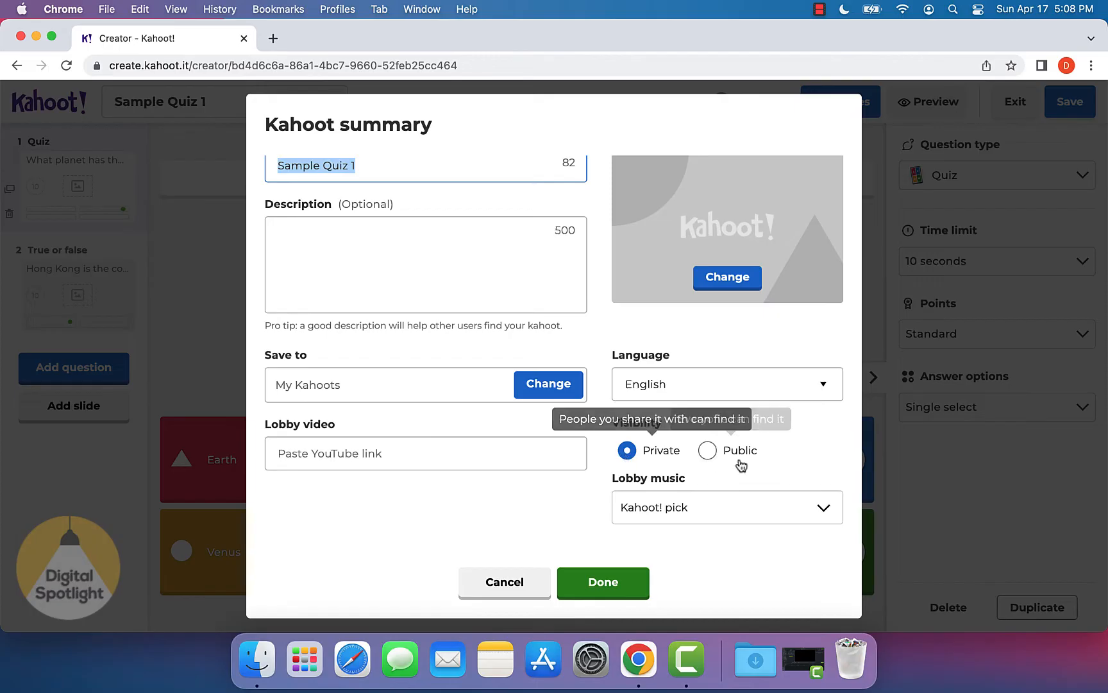
left_click(708, 450)
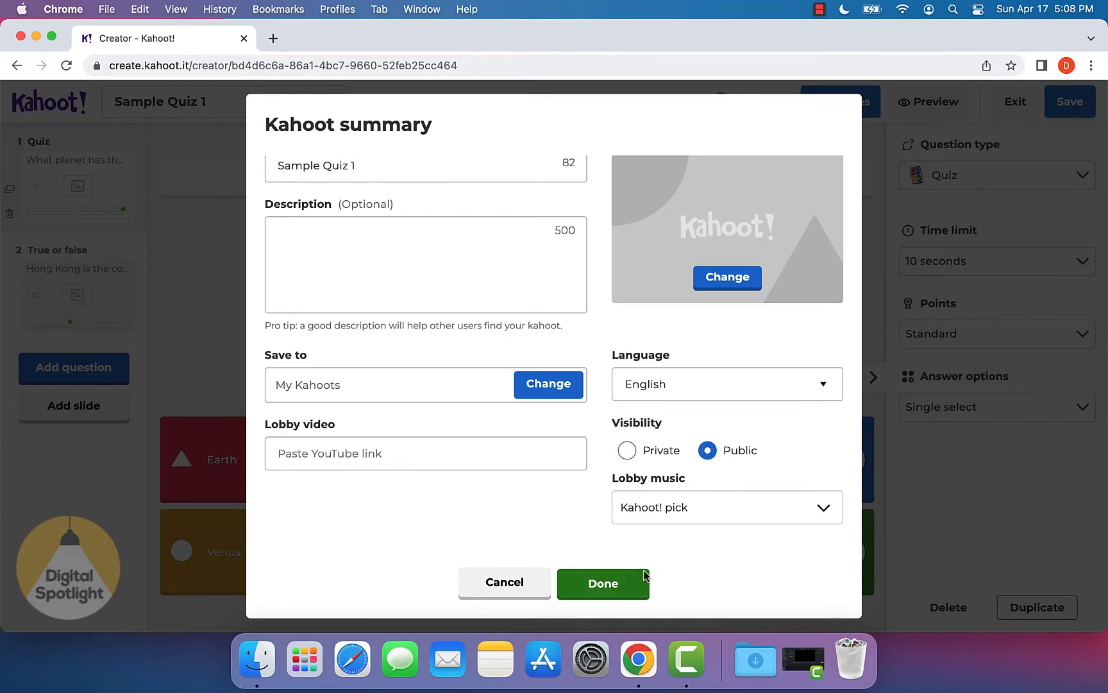
left_click(611, 585)
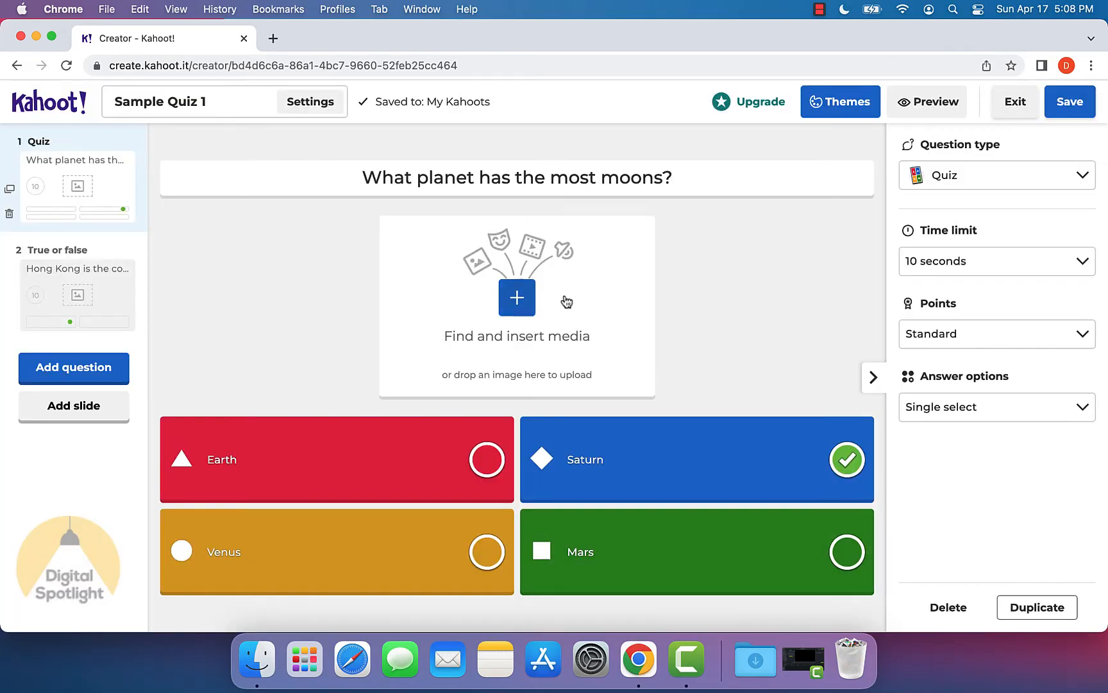